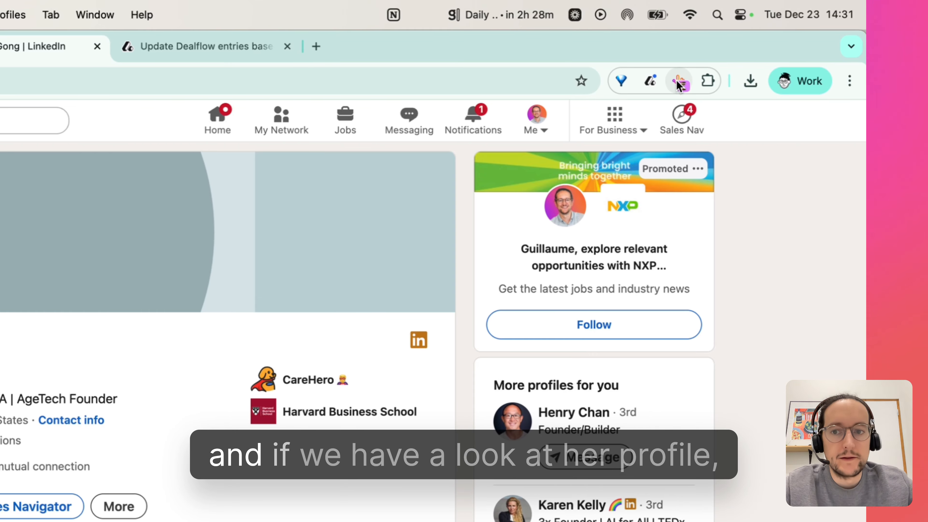
# Open the LinkedIn contact's Attio record through the Groovin extension and examine all record values down to the LinkedIn invite and message attributes
pyautogui.click(687, 83)
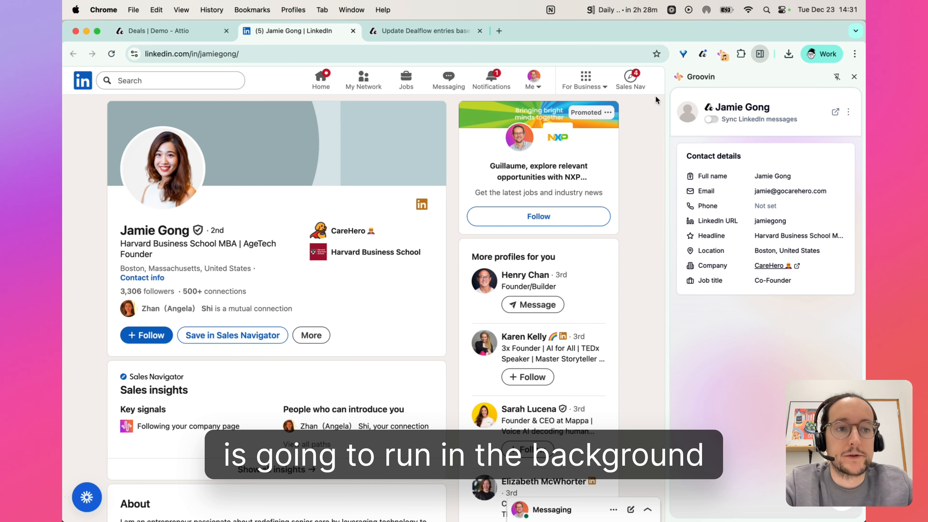
pyautogui.click(834, 114)
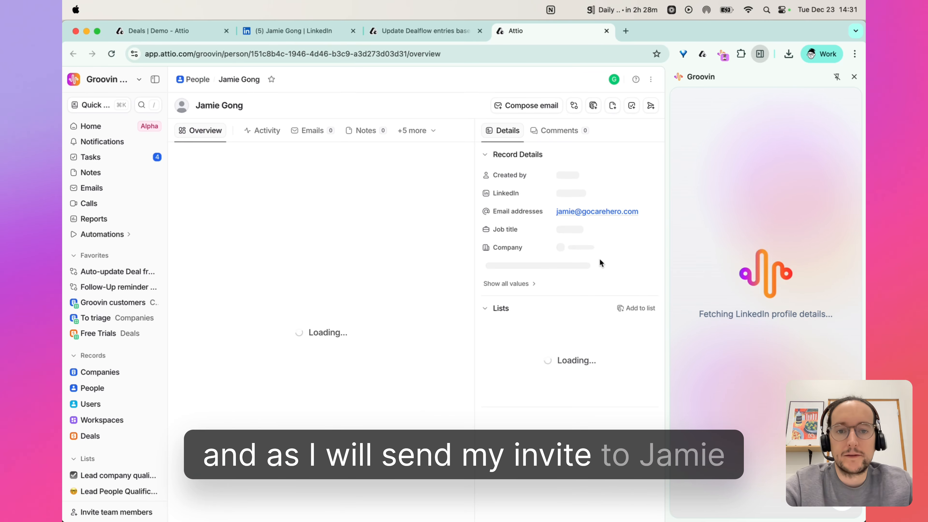
pyautogui.click(511, 284)
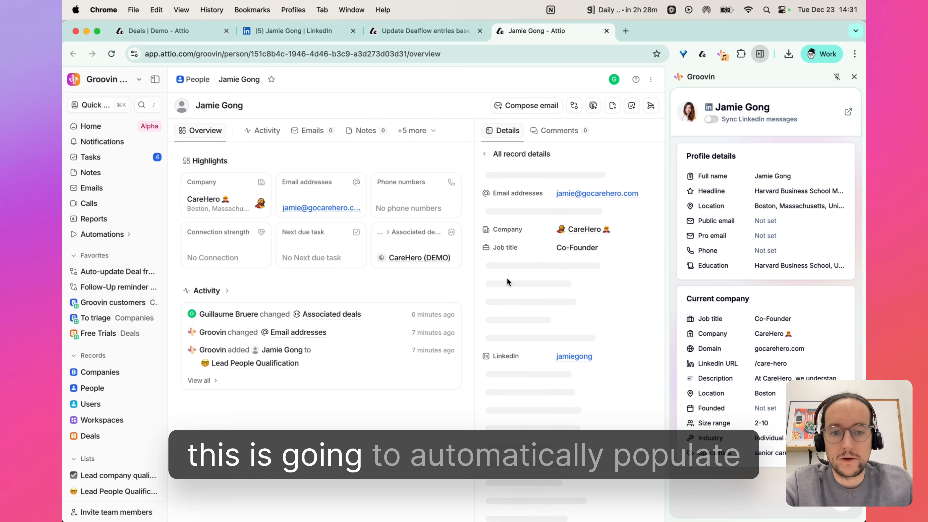
pyautogui.scroll(-5, 565, 298)
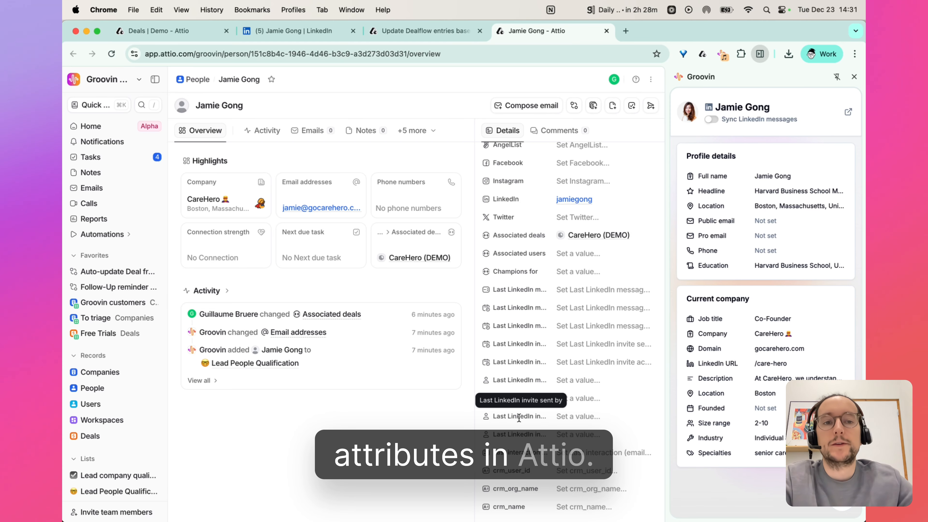
# Open the Workflows automations alongside the deals board, create a new blank workflow and close the Groovin side panel
pyautogui.click(146, 32)
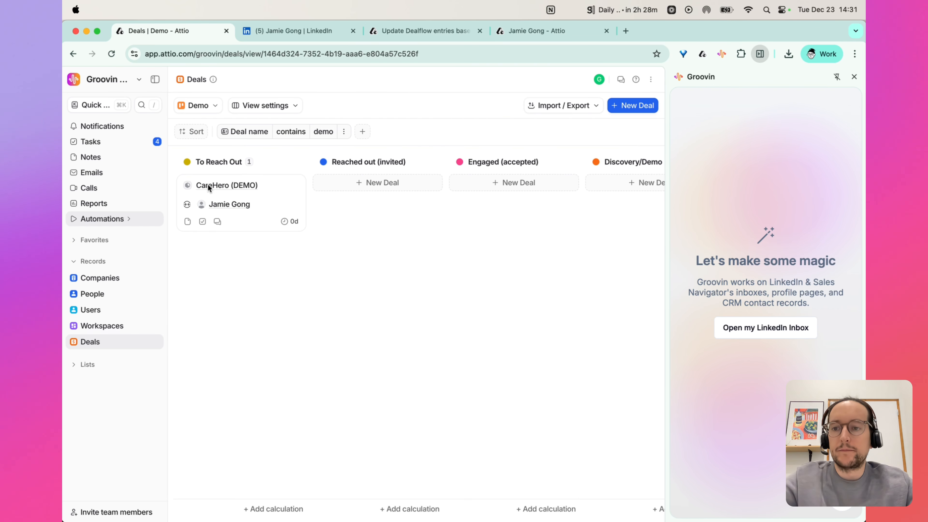
pyautogui.click(117, 219)
pyautogui.click(115, 251)
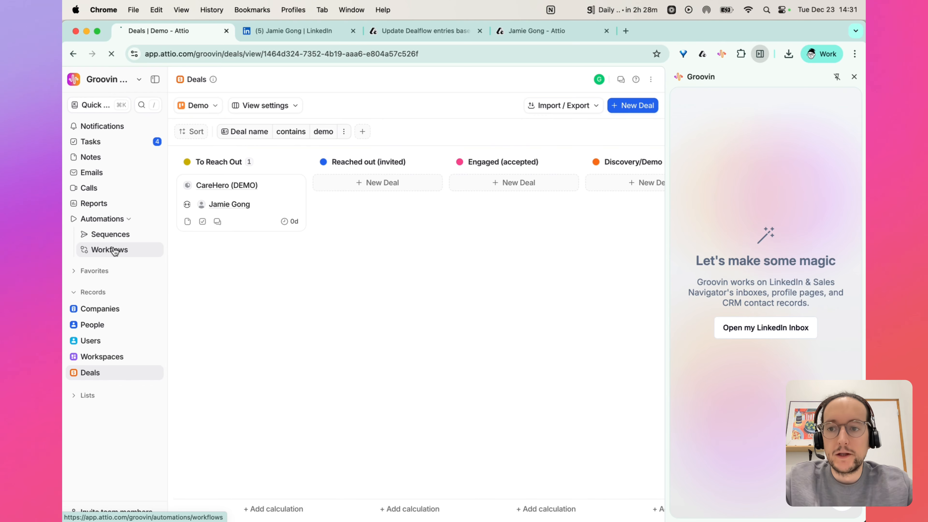
pyautogui.keyDown('super'); pyautogui.click(70, 51); pyautogui.keyUp('super')
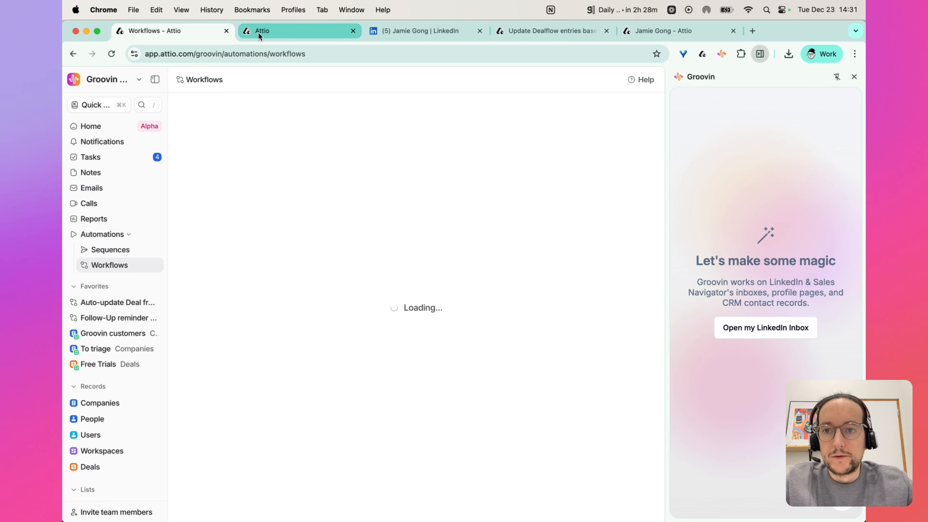
pyautogui.moveTo(260, 33); pyautogui.dragTo(204, 32)
pyautogui.click(313, 31)
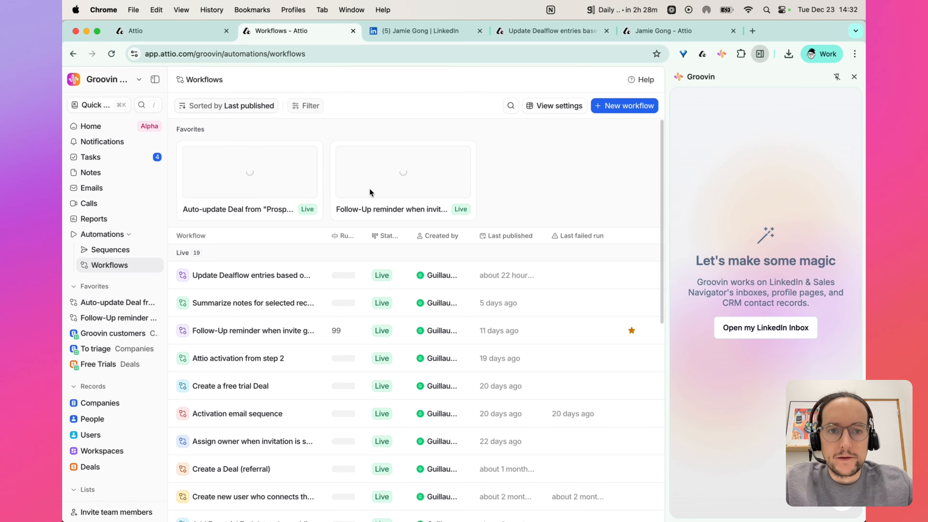
pyautogui.click(626, 106)
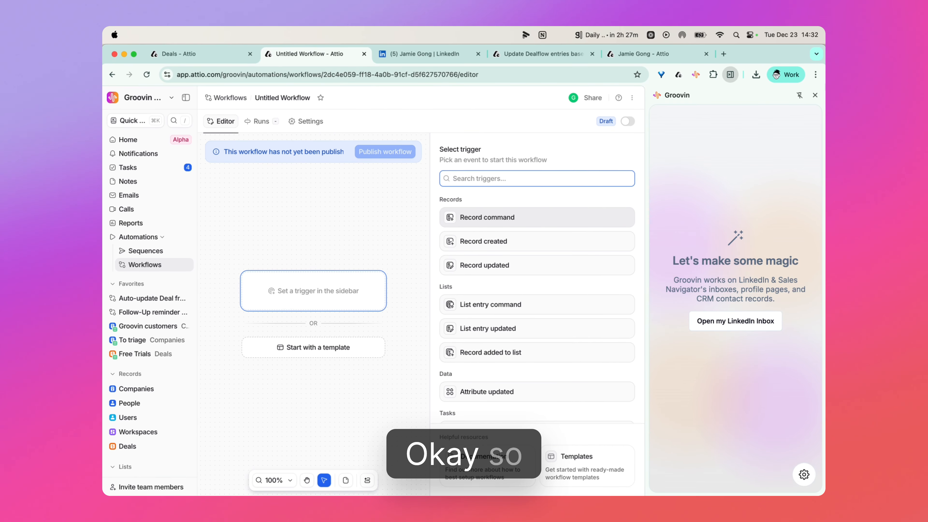
pyautogui.click(815, 96)
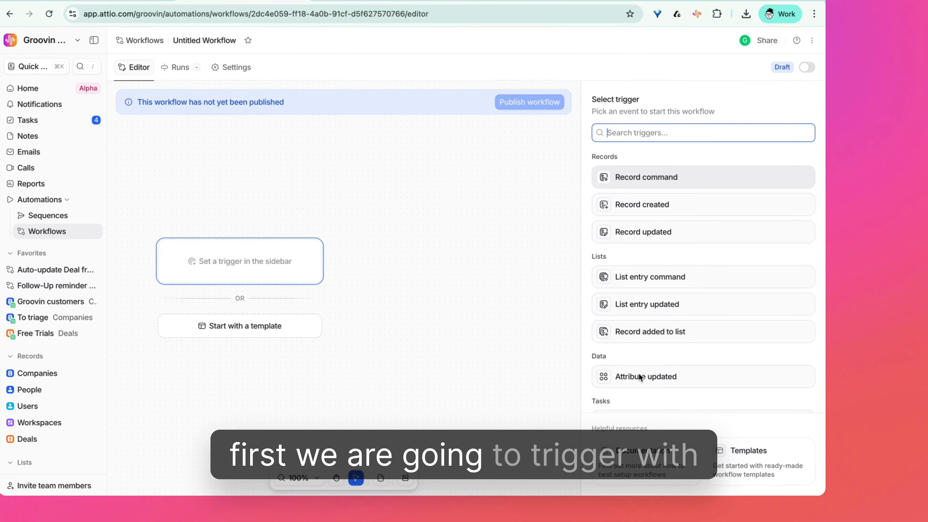
# Set the workflow trigger to Attribute updated on the People object, watching the attribute Last LinkedIn invite sent at
pyautogui.click(642, 376)
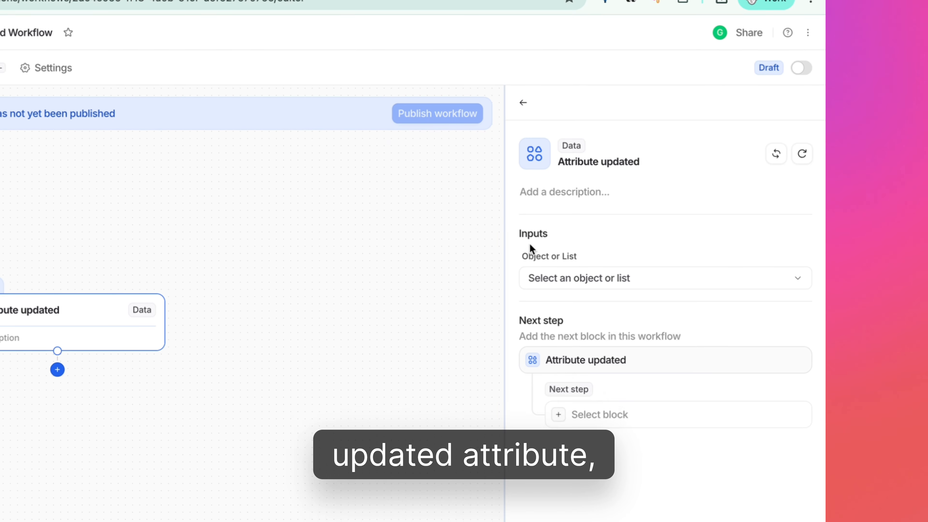
pyautogui.click(563, 309)
pyautogui.click(563, 254)
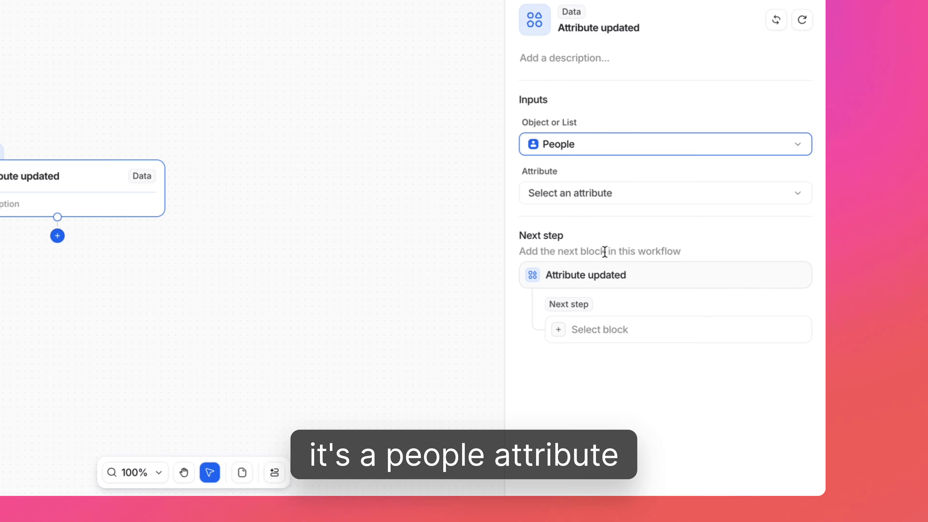
pyautogui.click(582, 191)
pyautogui.write('link')
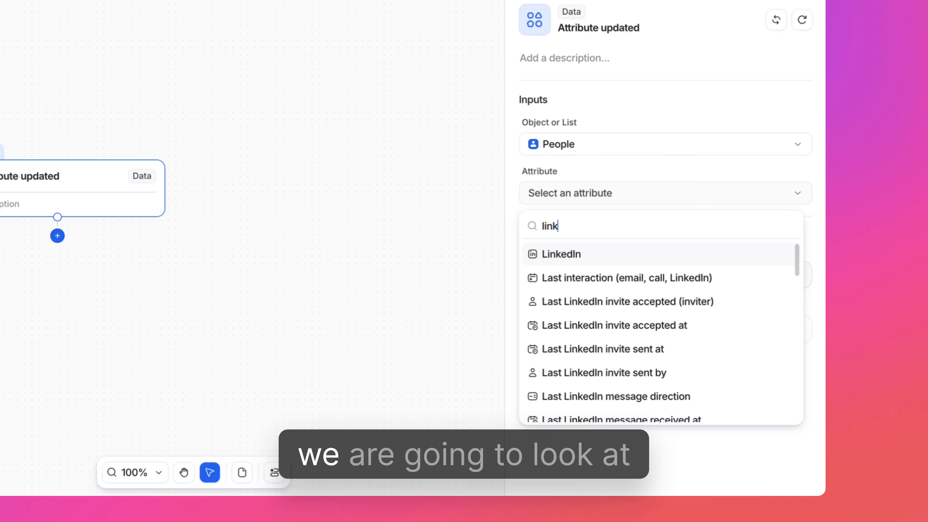
pyautogui.click(607, 352)
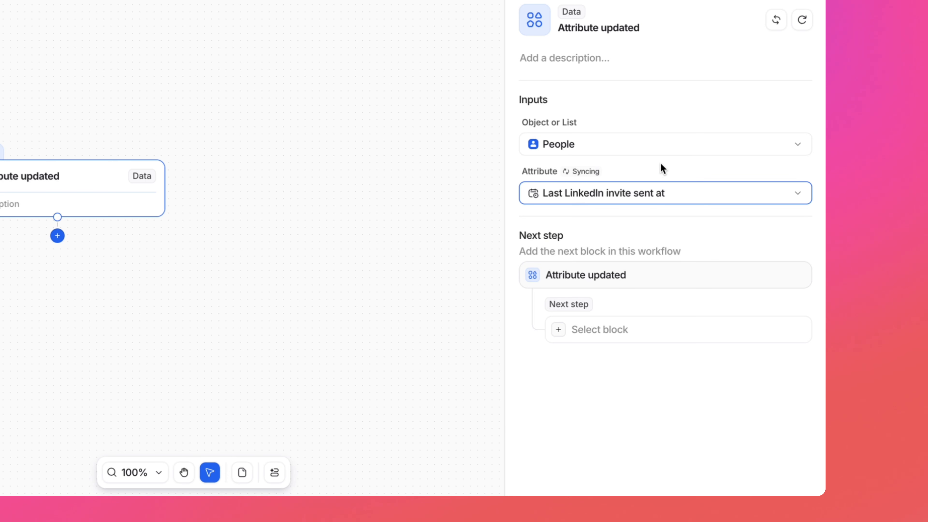
# Add a Filter block after the trigger with the condition that Previous value is empty
pyautogui.click(57, 235)
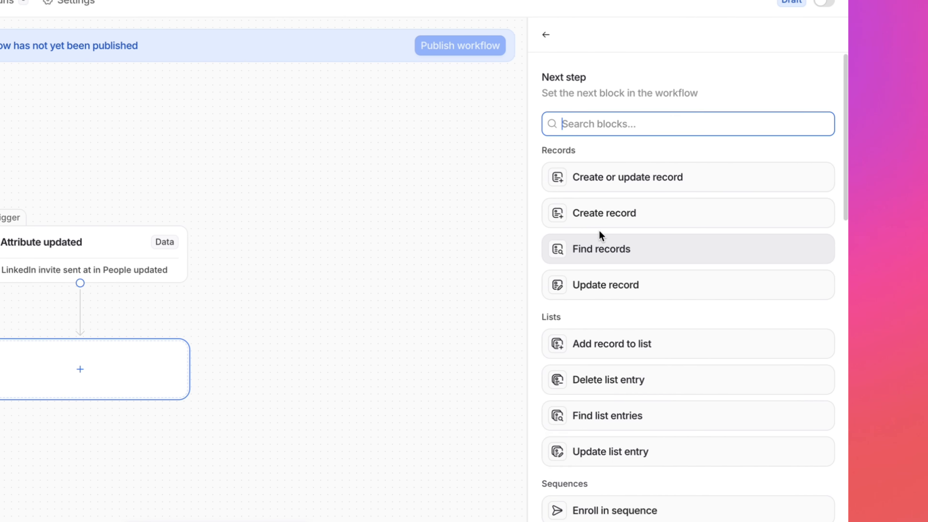
pyautogui.write('fl')
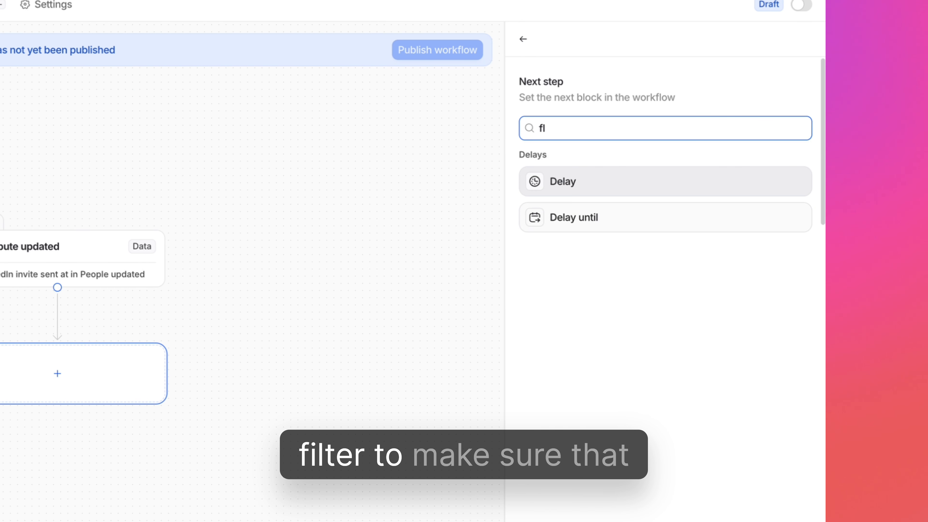
pyautogui.press('BackSpace')
pyautogui.write('il')
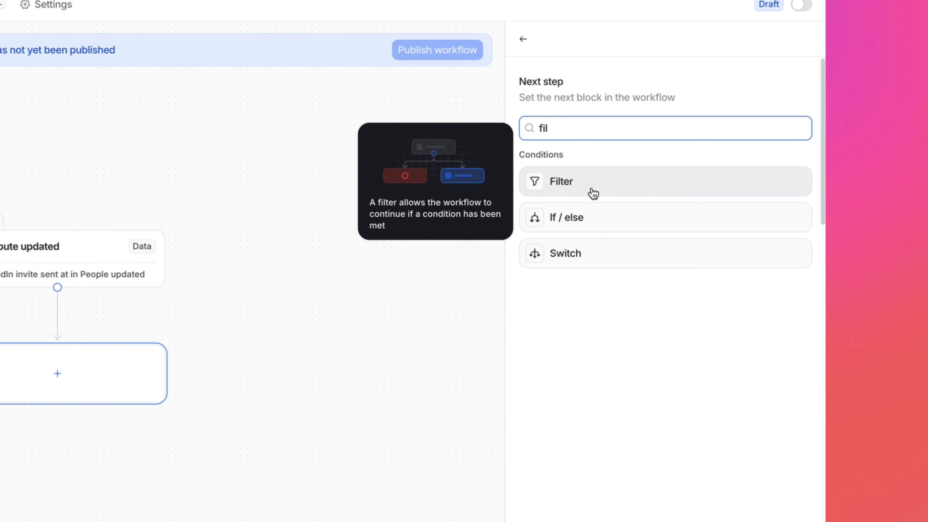
pyautogui.click(591, 186)
pyautogui.click(568, 214)
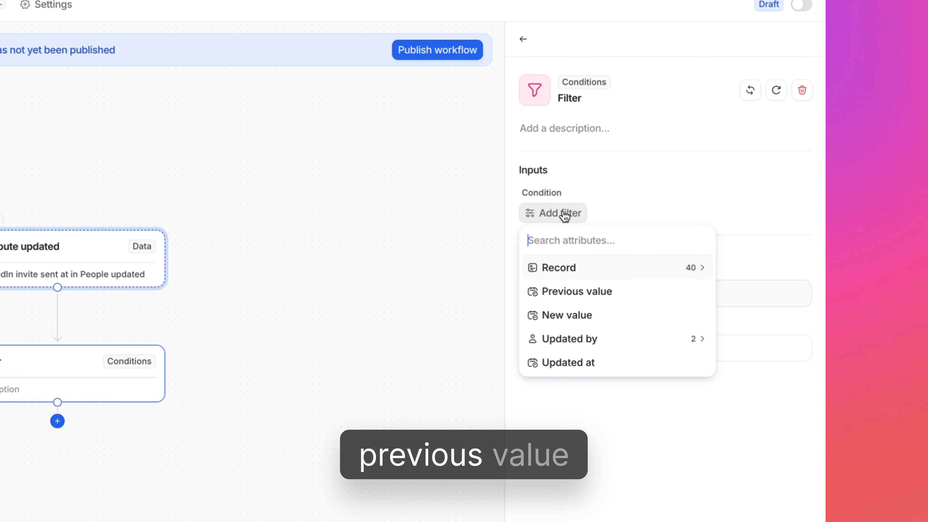
pyautogui.click(610, 301)
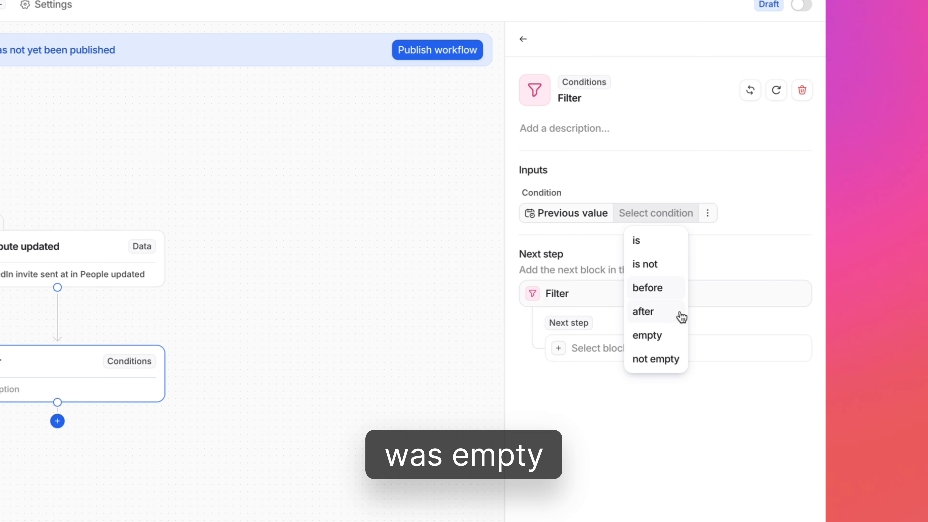
pyautogui.click(647, 334)
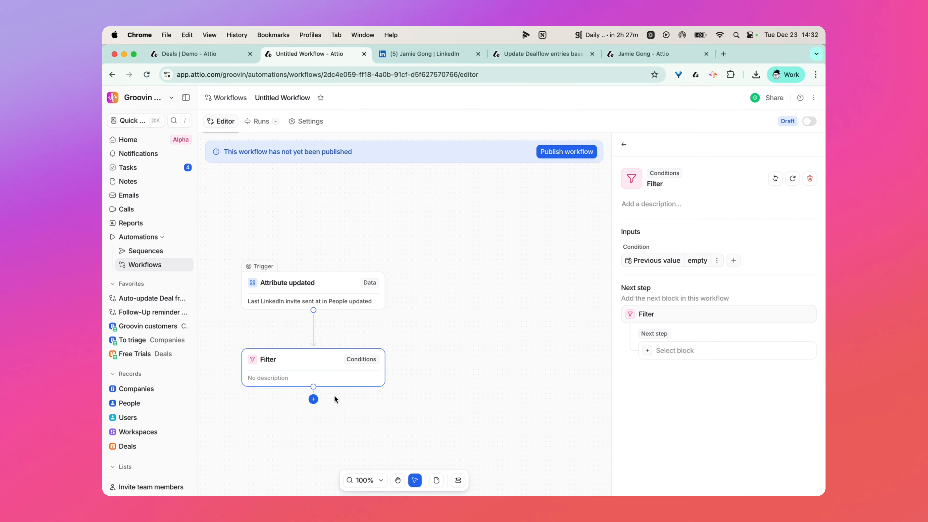
# Add a Find records block after the filter and set its object to Deals
pyautogui.click(310, 400)
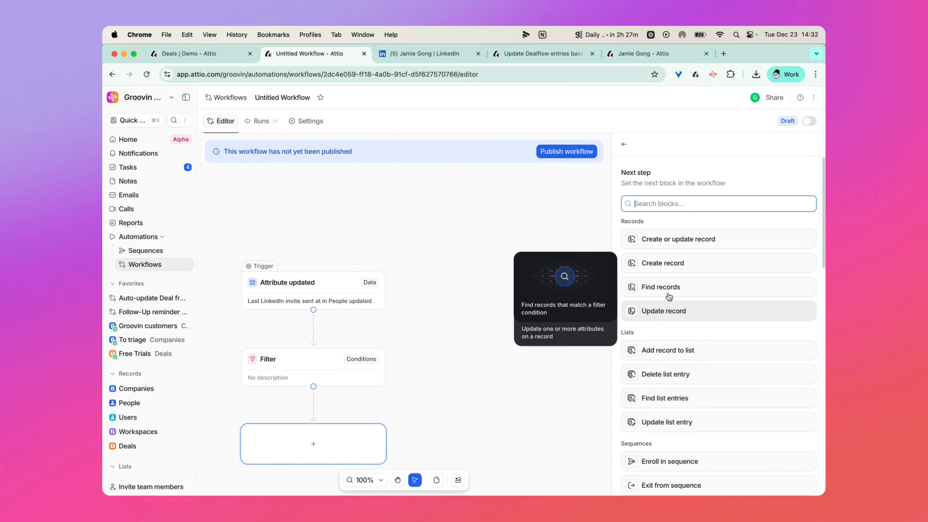
pyautogui.click(651, 288)
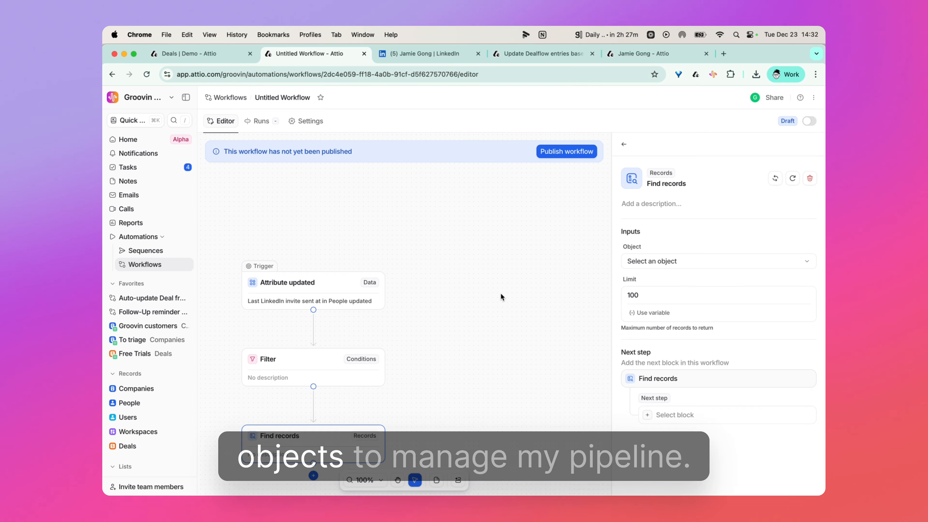
pyautogui.scroll(-3, 391, 278)
pyautogui.scroll(-3, 392, 280)
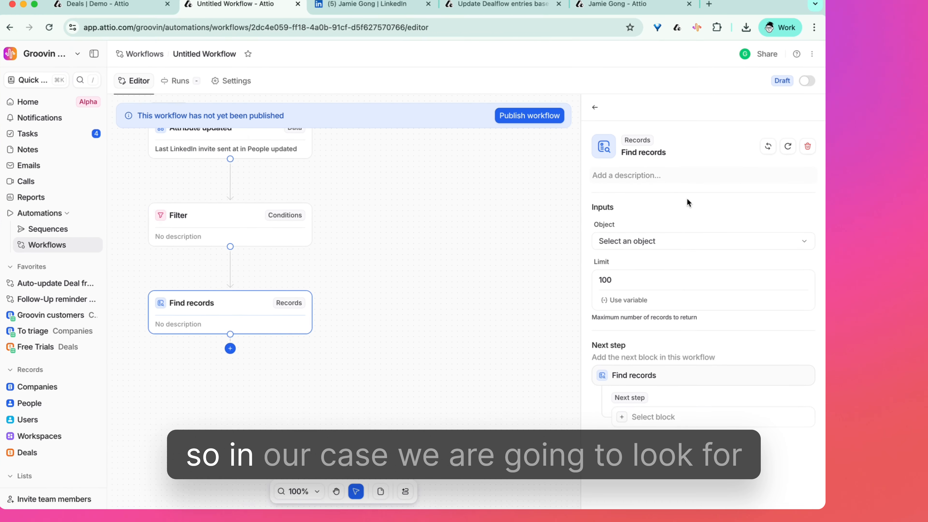
pyautogui.click(676, 261)
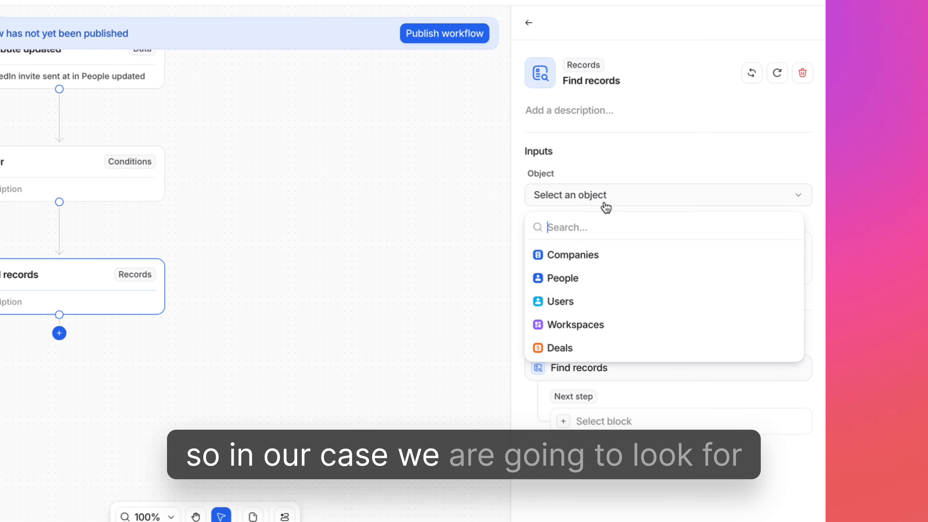
pyautogui.click(560, 345)
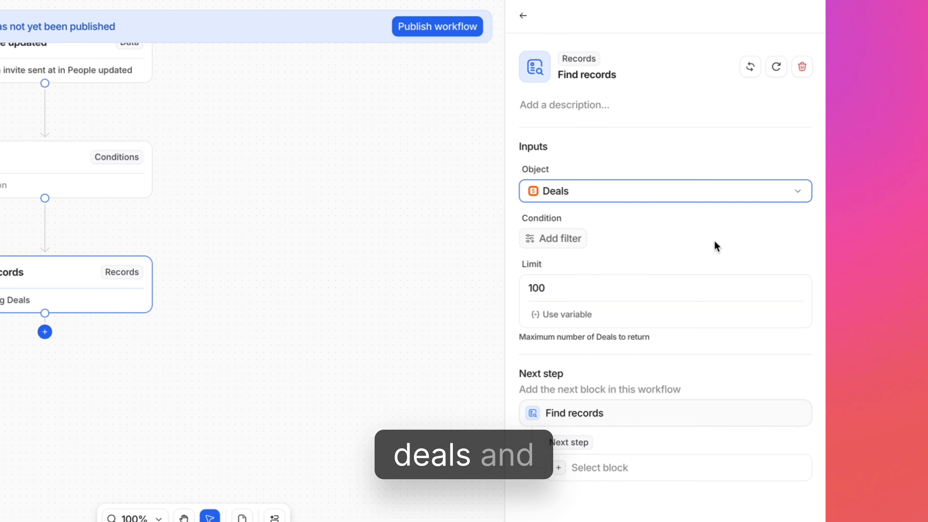
# Add a condition to the Find records block: Associated people contains the Record variable from the Attribute updated trigger
pyautogui.click(553, 245)
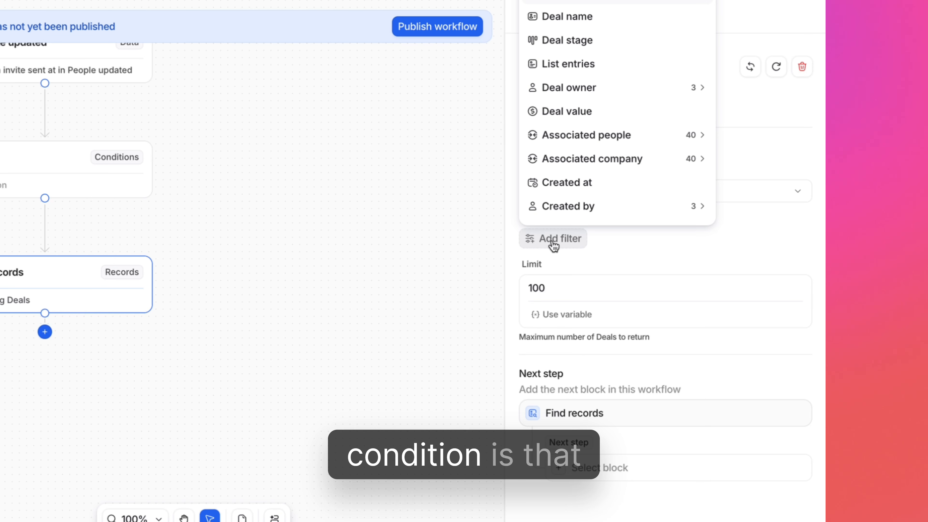
pyautogui.click(573, 139)
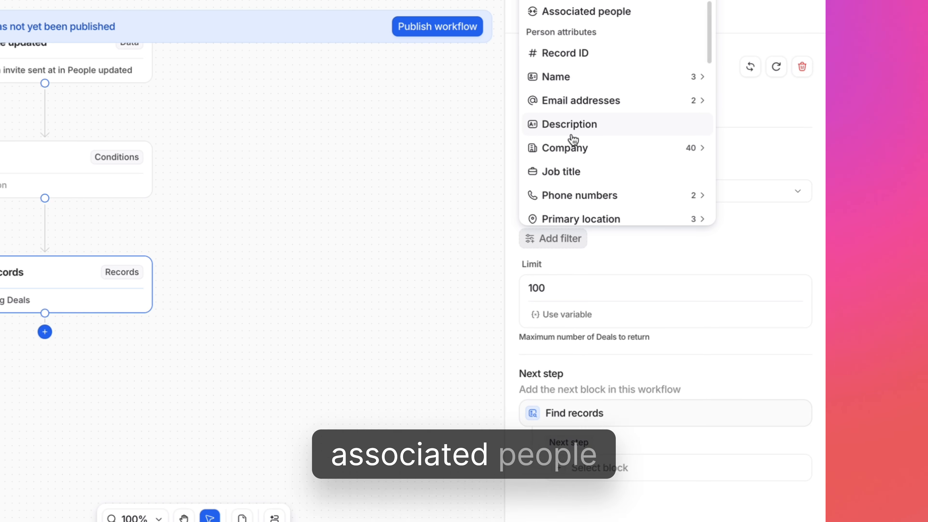
pyautogui.click(600, 179)
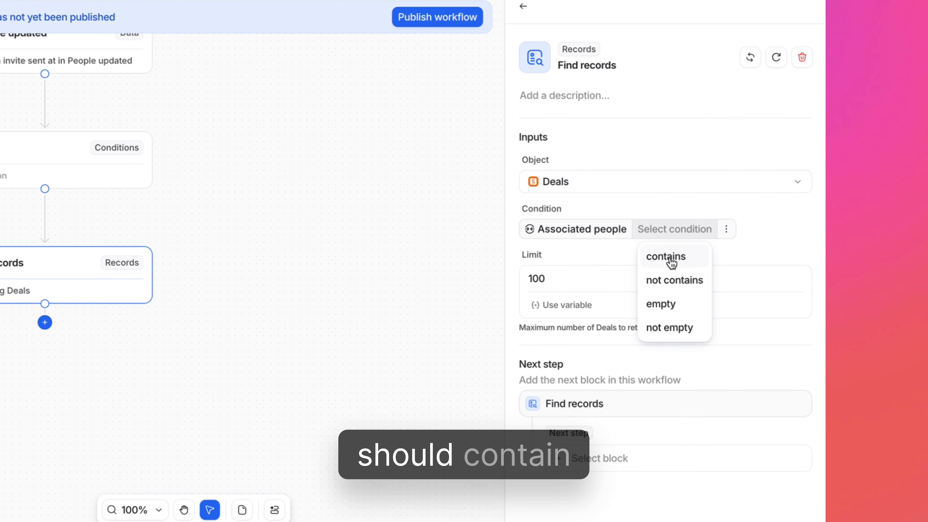
pyautogui.click(665, 437)
pyautogui.click(781, 216)
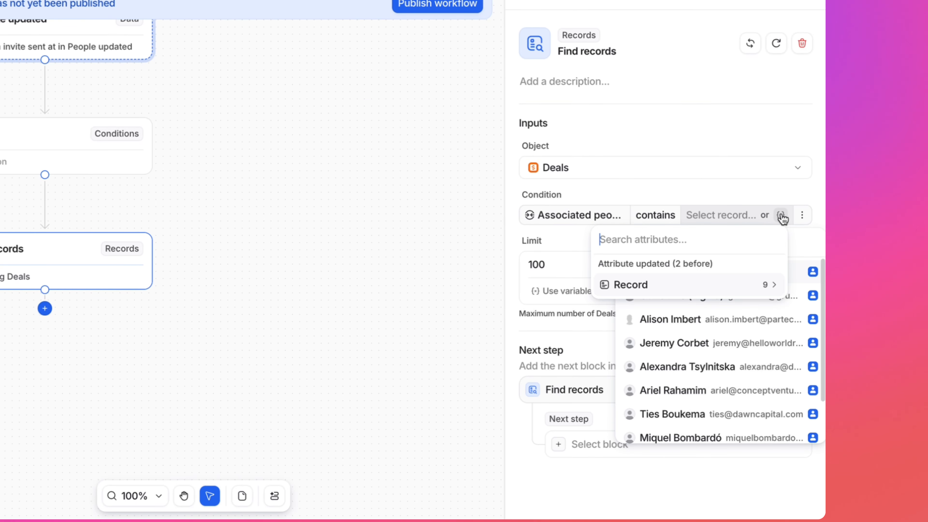
pyautogui.click(636, 285)
pyautogui.click(636, 287)
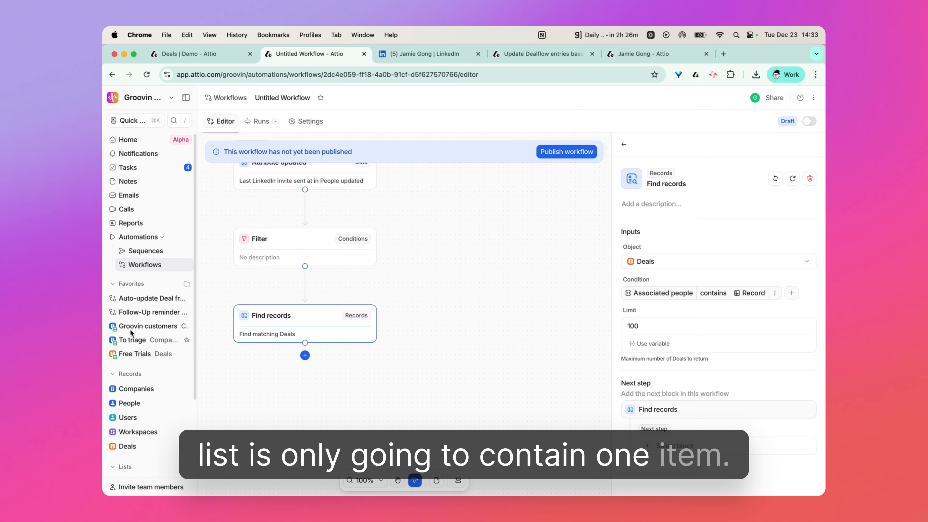
# Add a Loop block after Find records and set its iterable to the Matching Deals variable
pyautogui.click(305, 356)
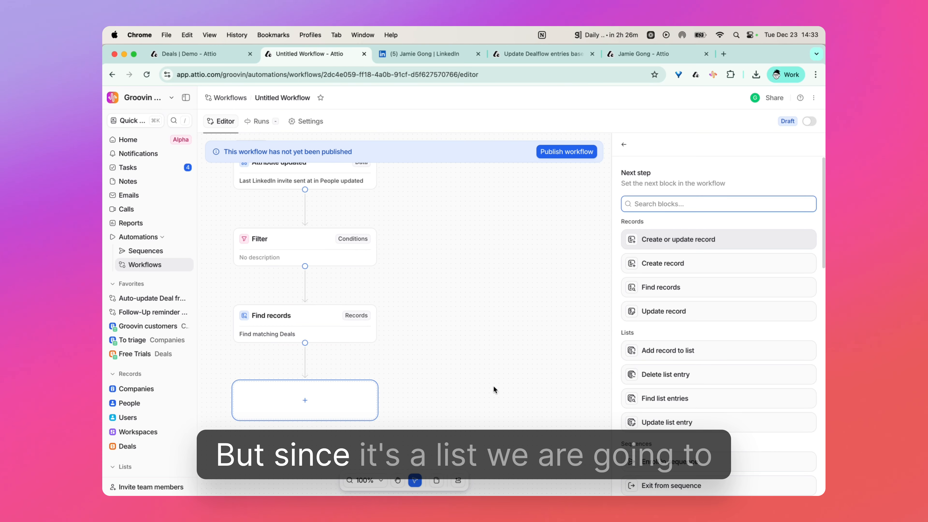
pyautogui.write('loop')
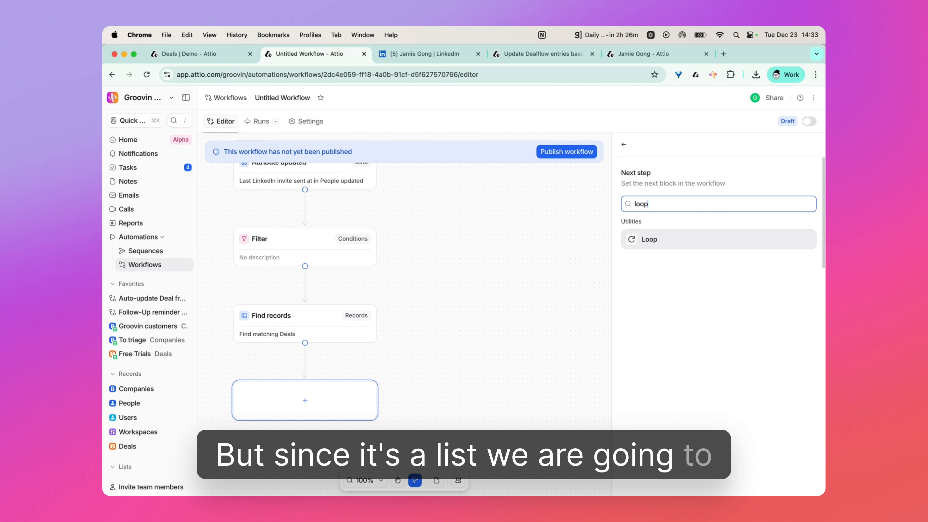
pyautogui.click(652, 239)
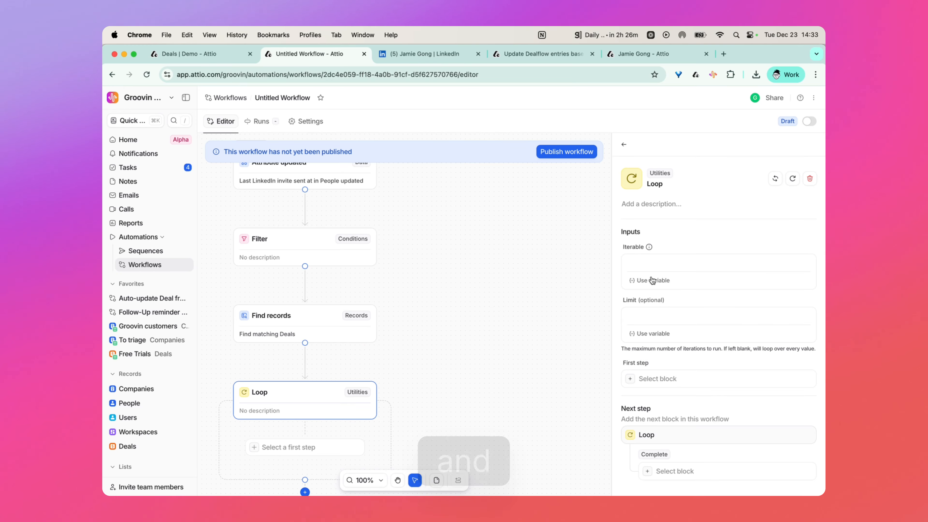
pyautogui.click(650, 281)
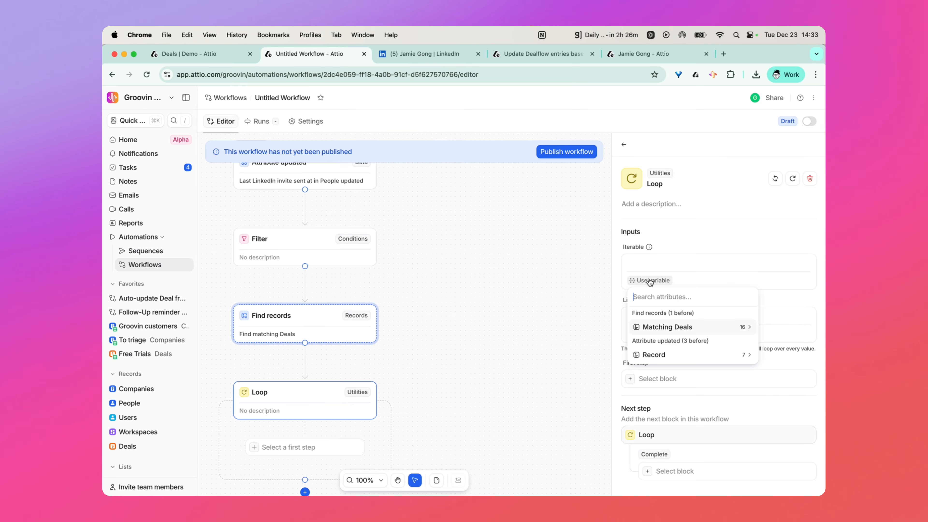
pyautogui.click(658, 334)
pyautogui.click(656, 328)
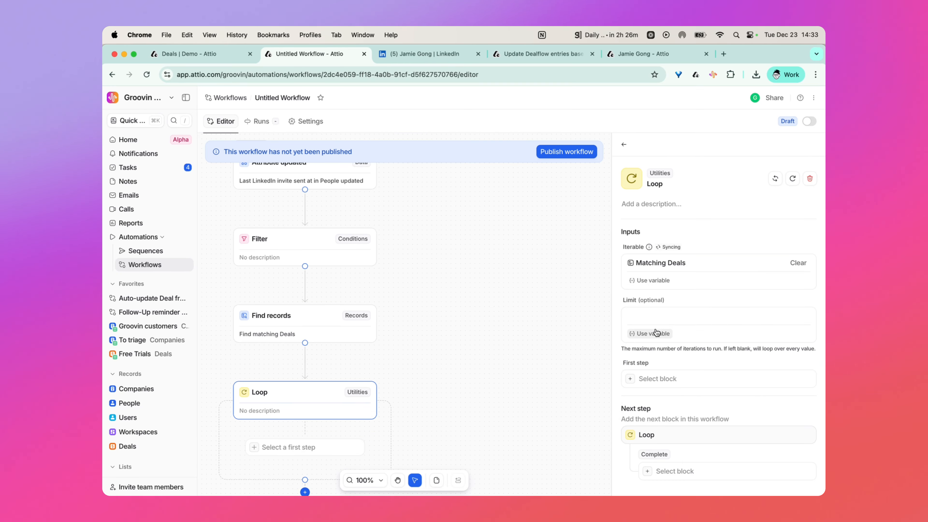
# Add an Update record block as the loop's first step, with object Deals and the Current Deal record variable as its record
pyautogui.scroll(-1, 345, 431)
pyautogui.click(298, 425)
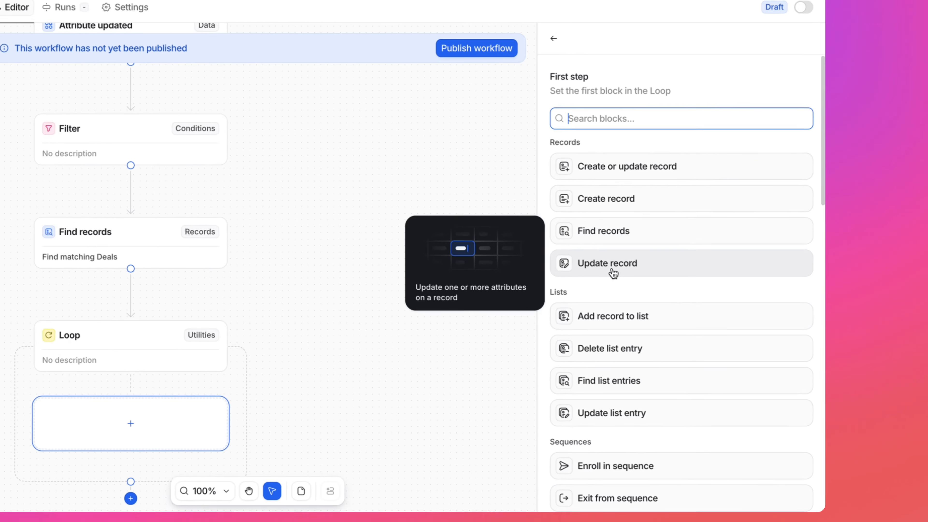
pyautogui.click(664, 313)
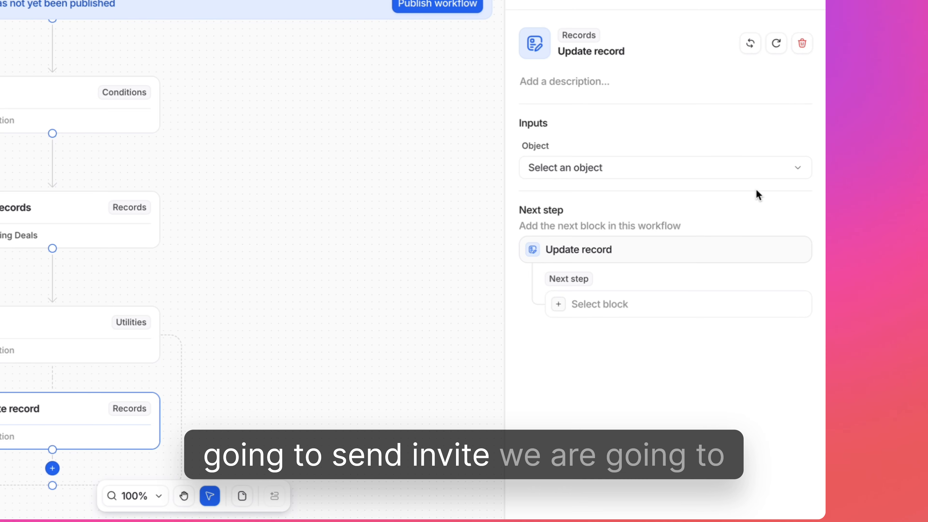
pyautogui.click(746, 167)
pyautogui.click(548, 323)
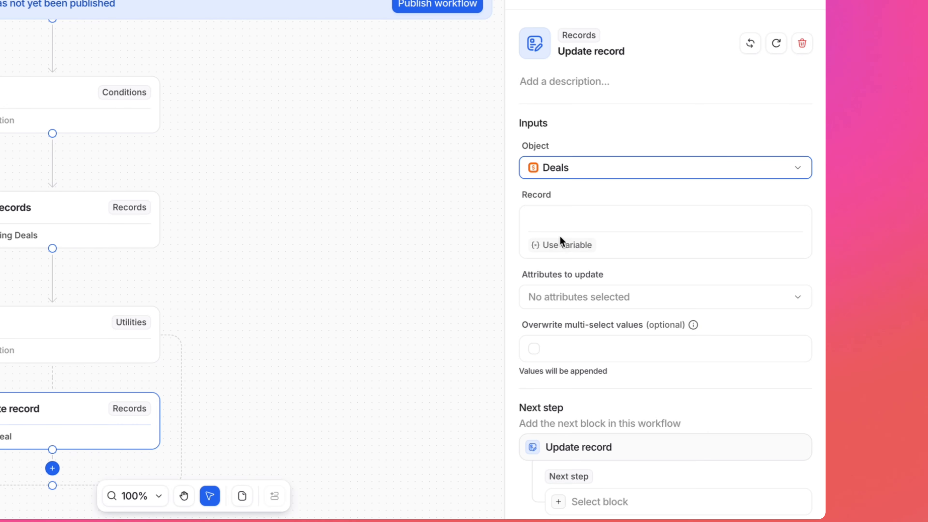
pyautogui.click(559, 245)
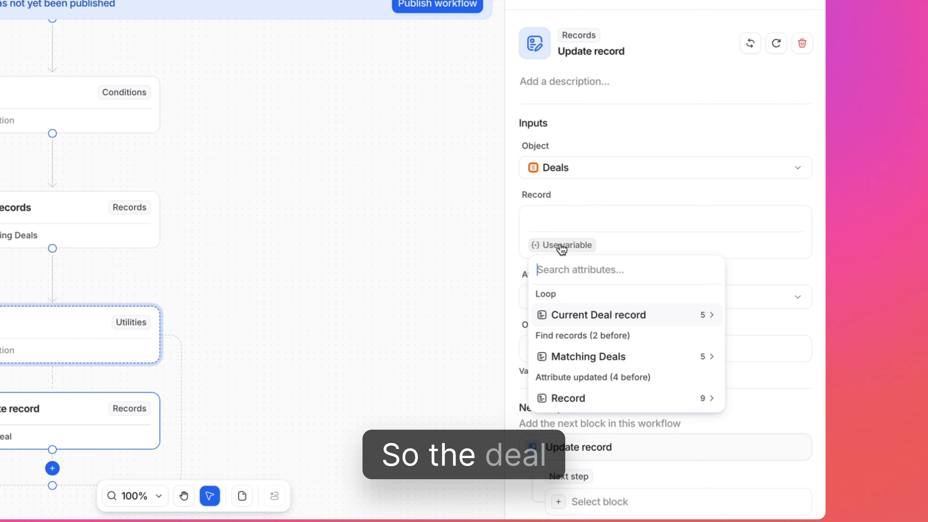
pyautogui.click(582, 322)
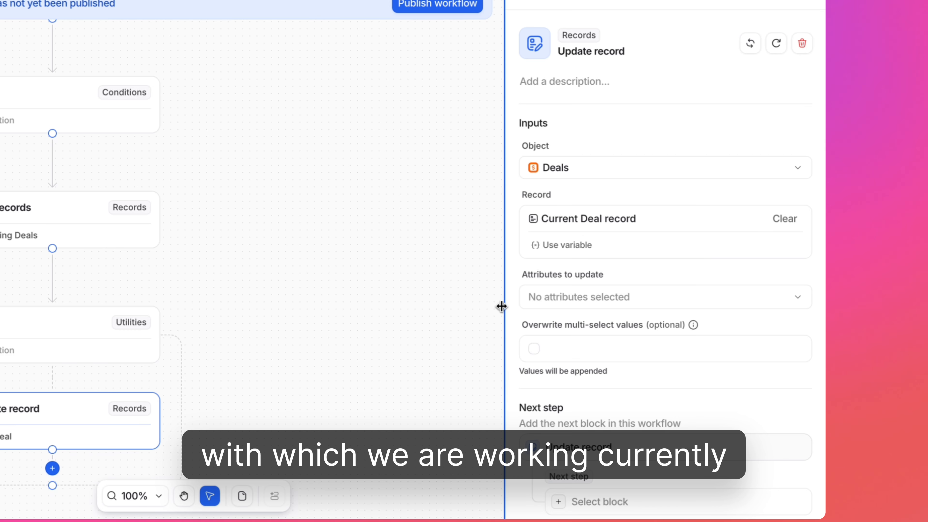
# Select Deal stage and Deal owner as the attributes to update in the Update record block
pyautogui.click(618, 307)
pyautogui.write('sta')
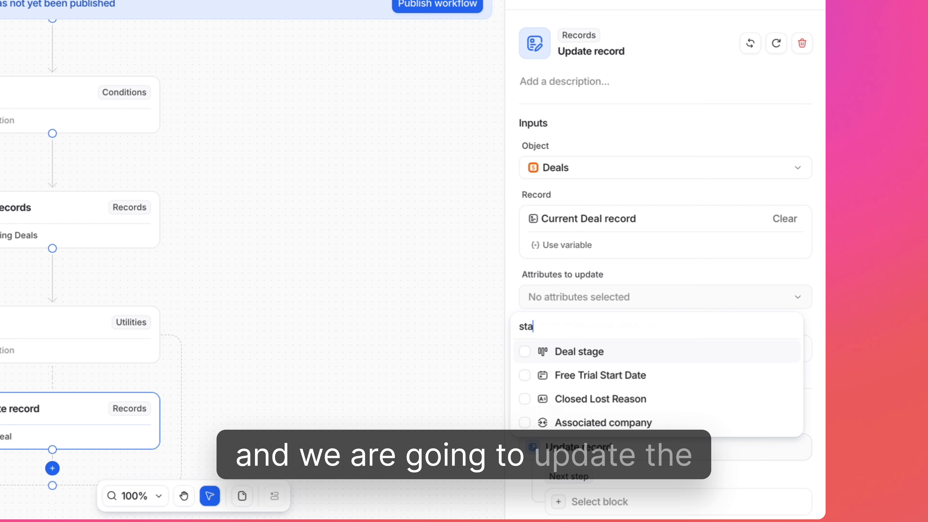
pyautogui.click(525, 351)
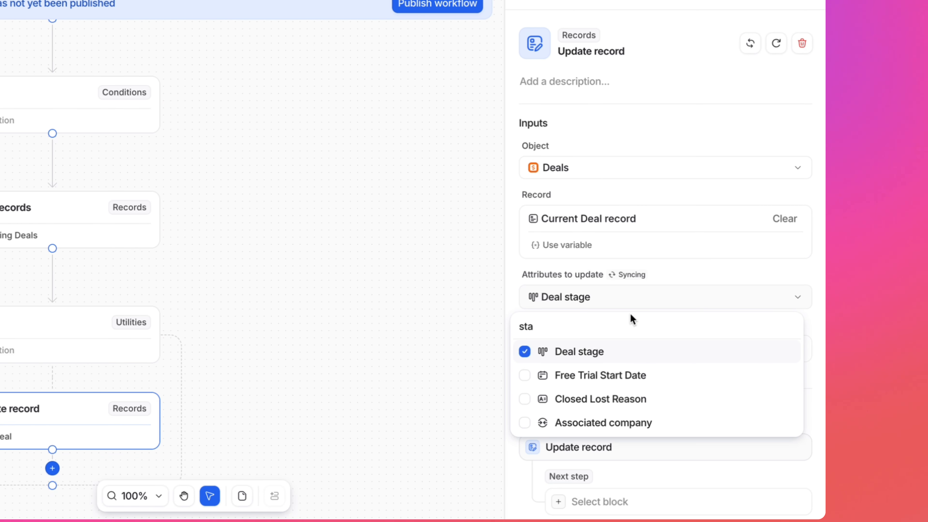
pyautogui.press('BackSpace')
pyautogui.press('BackSpace')
pyautogui.press('BackSpace')
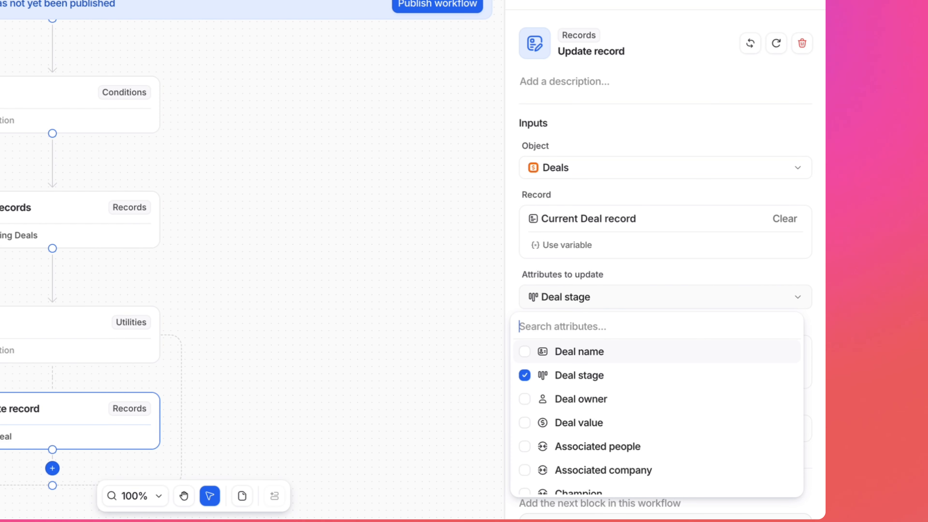
pyautogui.write('owne')
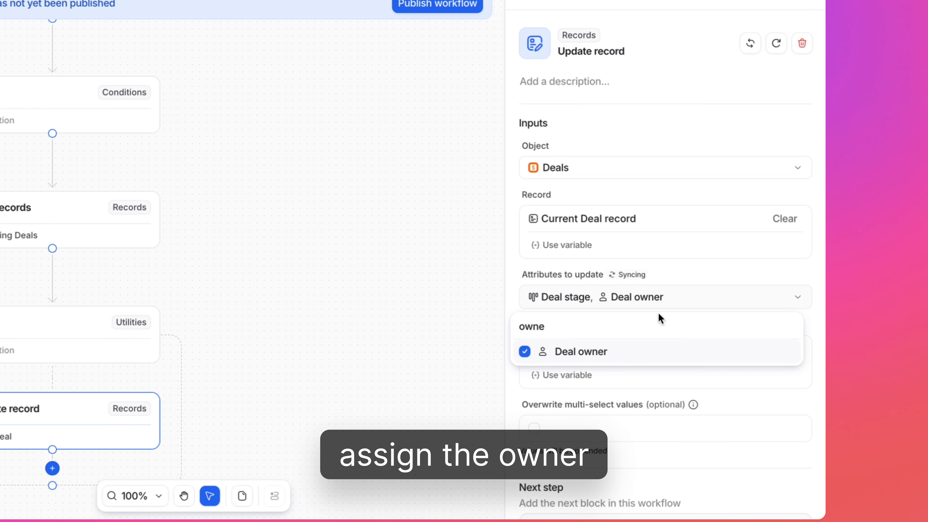
pyautogui.click(680, 268)
# Set the Update record block's Deal stage to Reached out (invited)
pyautogui.scroll(-3, 582, 296)
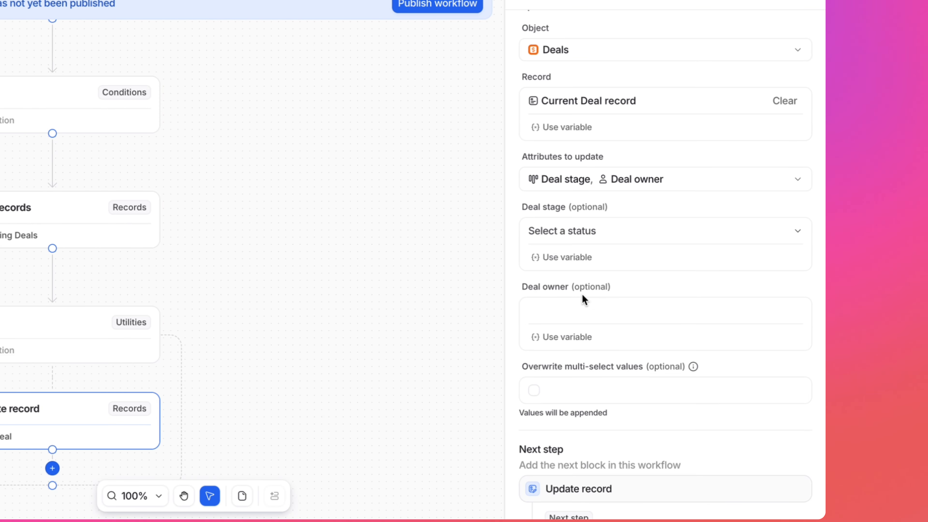
pyautogui.click(585, 231)
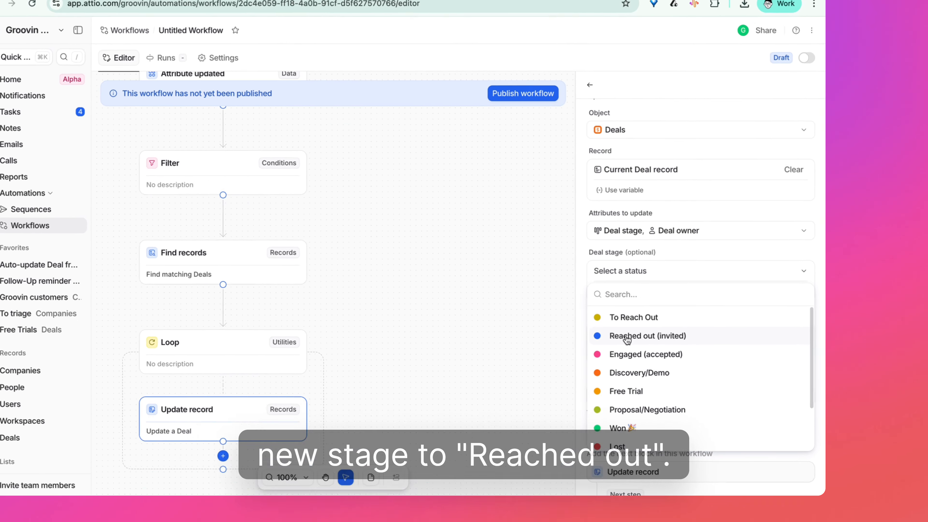
pyautogui.click(656, 361)
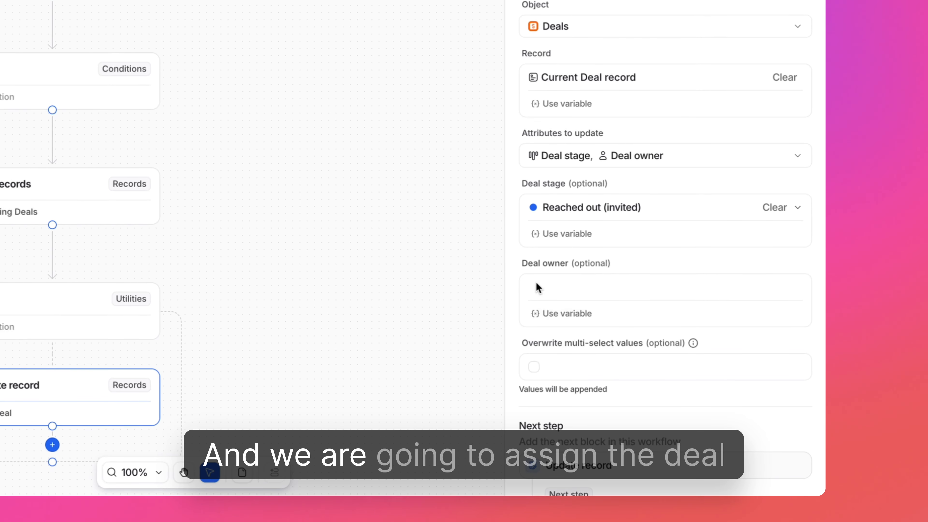
# Set the Deal owner to the trigger Record's Last LinkedIn invite sent by variable
pyautogui.click(561, 315)
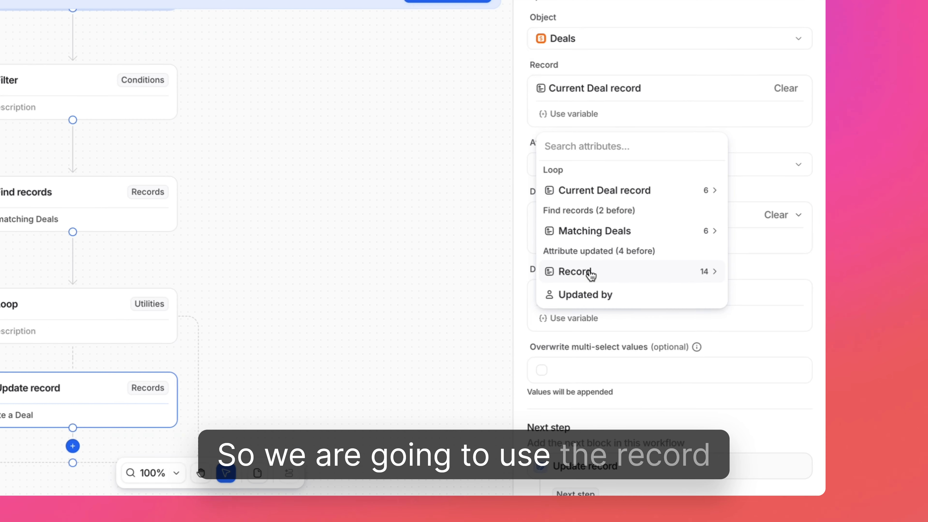
pyautogui.click(591, 273)
pyautogui.write('link')
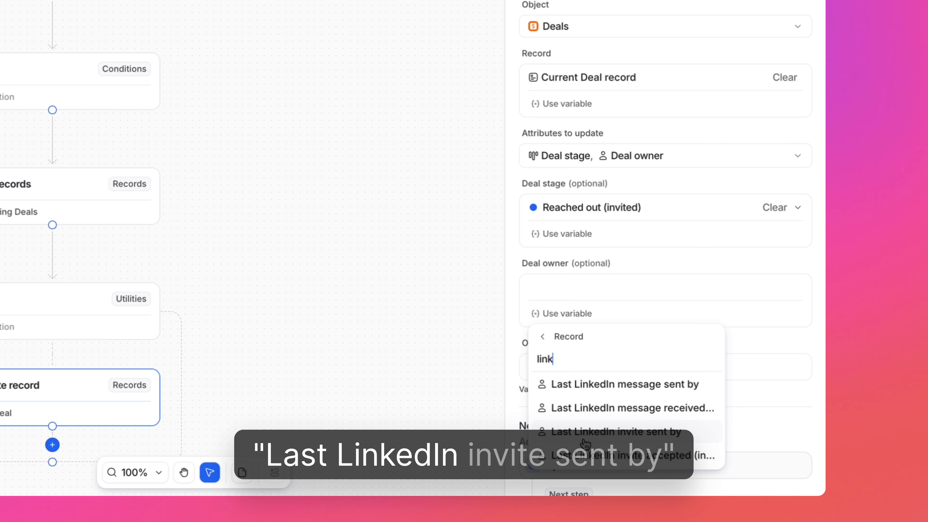
pyautogui.click(635, 434)
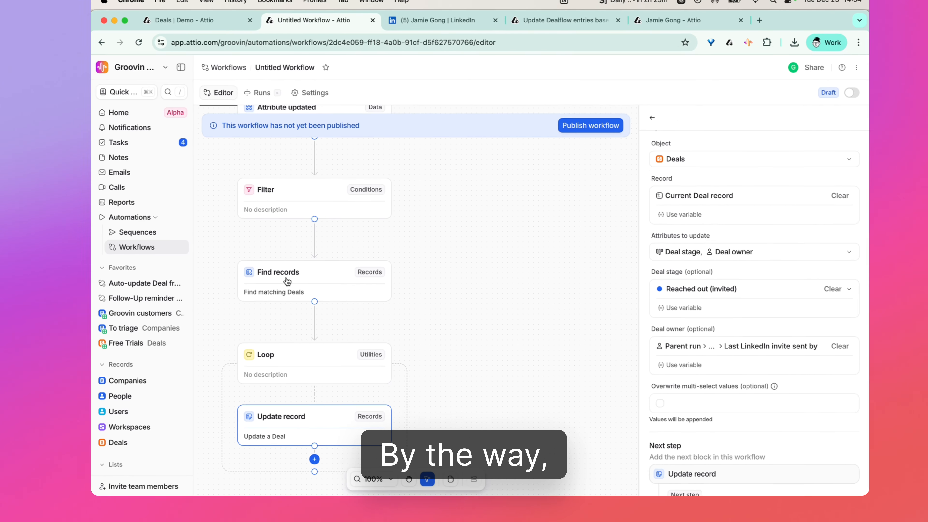
# Convert the Find records condition to an advanced filter and add the condition that Deal stage is To Reach Out
pyautogui.click(287, 280)
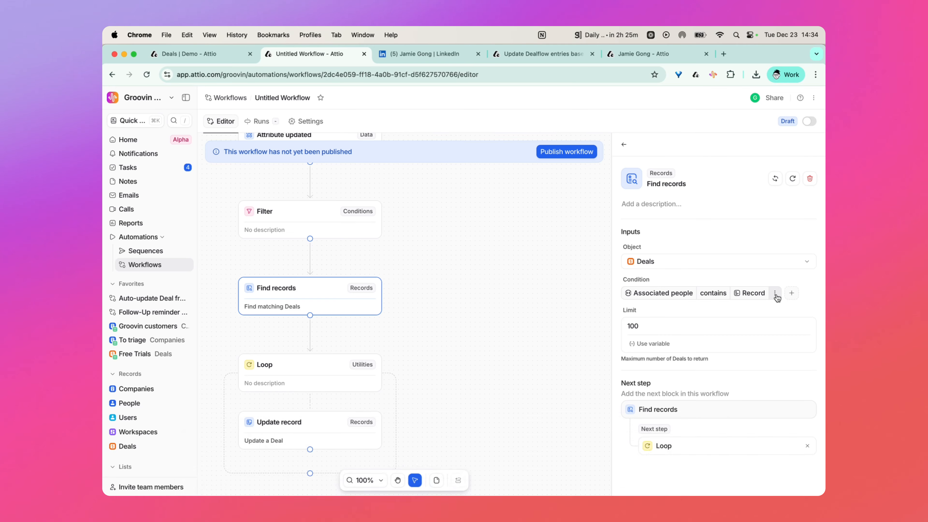
pyautogui.click(775, 293)
pyautogui.click(752, 314)
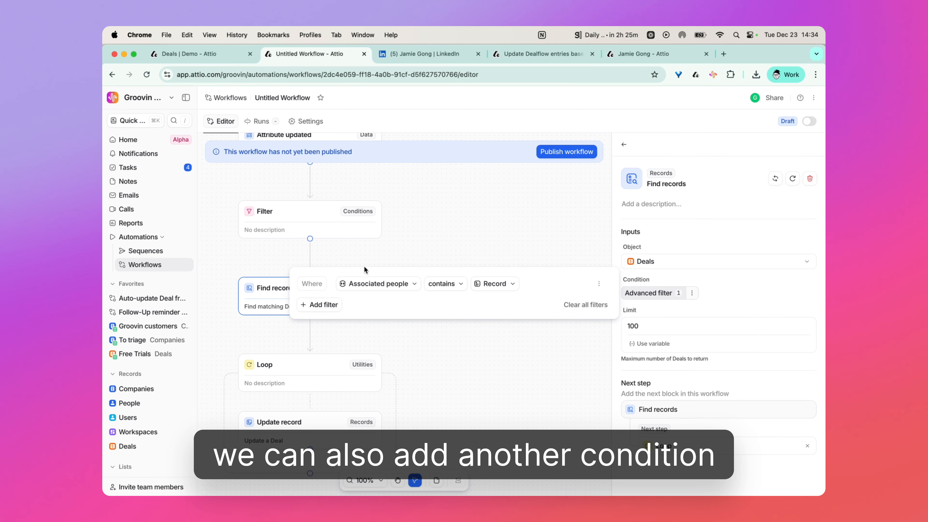
pyautogui.click(330, 310)
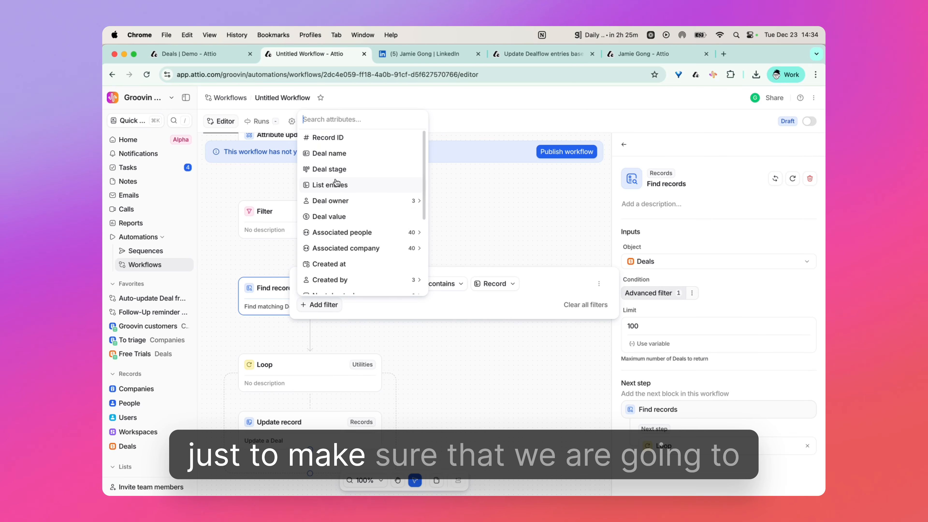
pyautogui.click(330, 174)
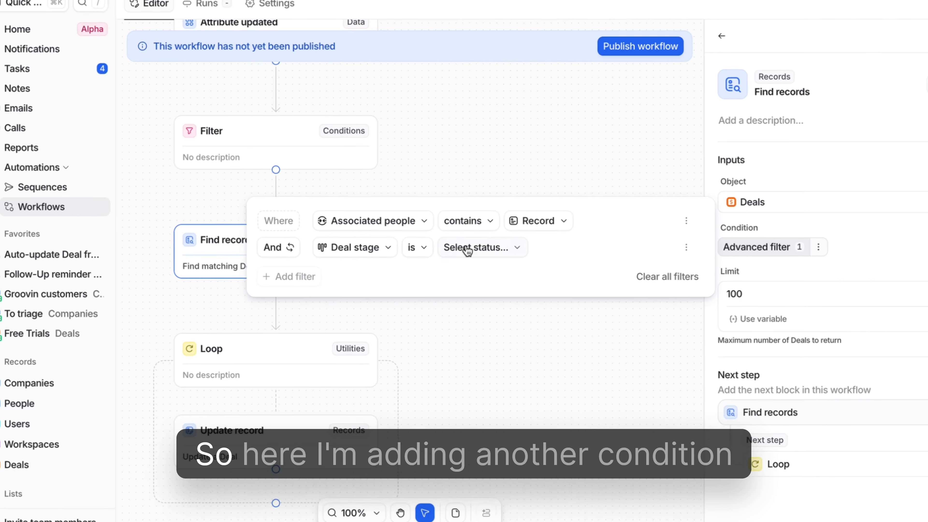
pyautogui.click(451, 296)
pyautogui.click(497, 297)
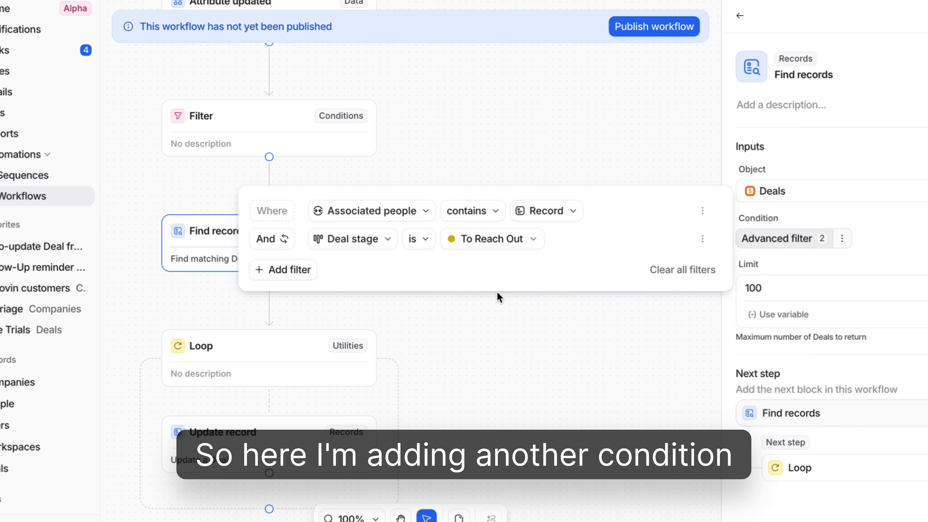
pyautogui.click(631, 357)
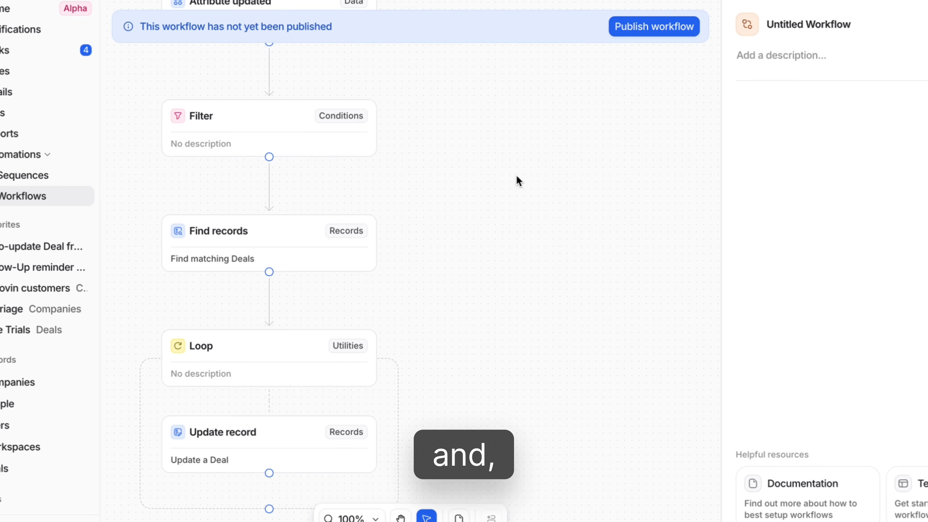
# Publish the workflow and confirm the publication
pyautogui.hscroll(-2, 495, 151)
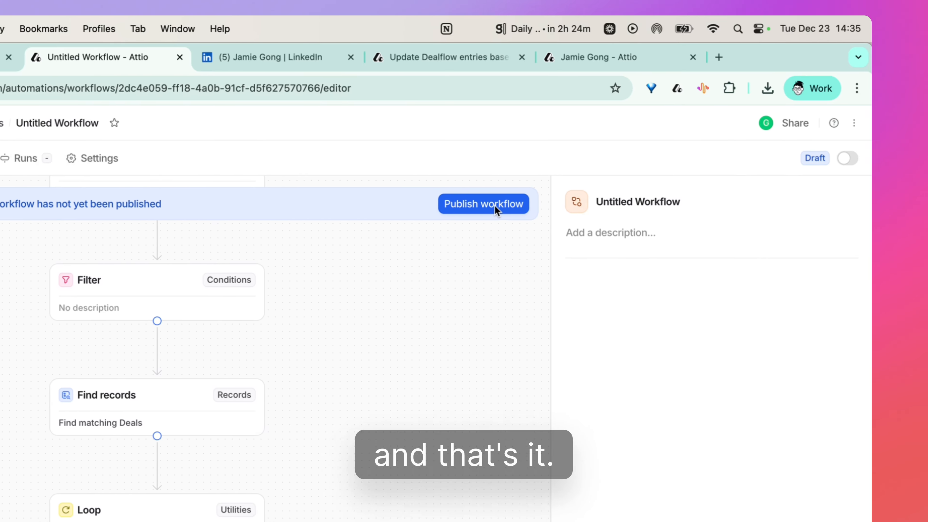
pyautogui.click(603, 81)
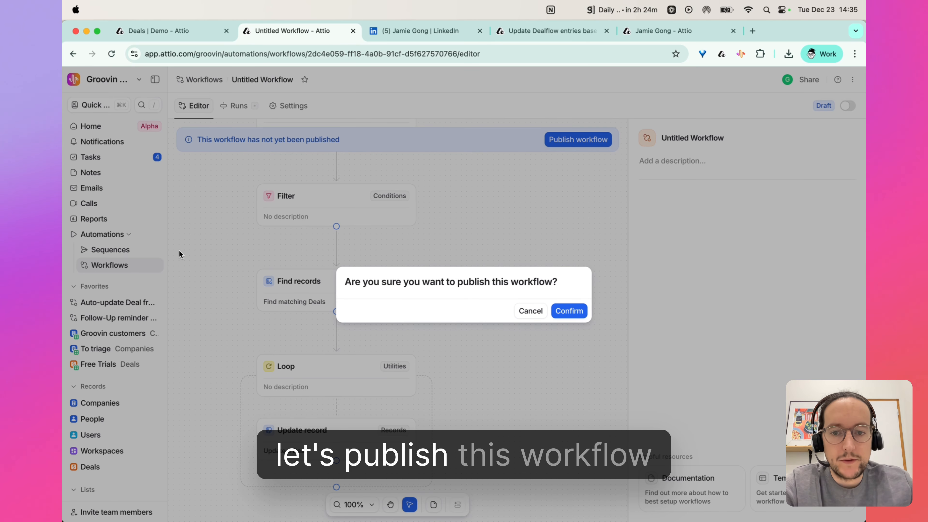
pyautogui.click(578, 312)
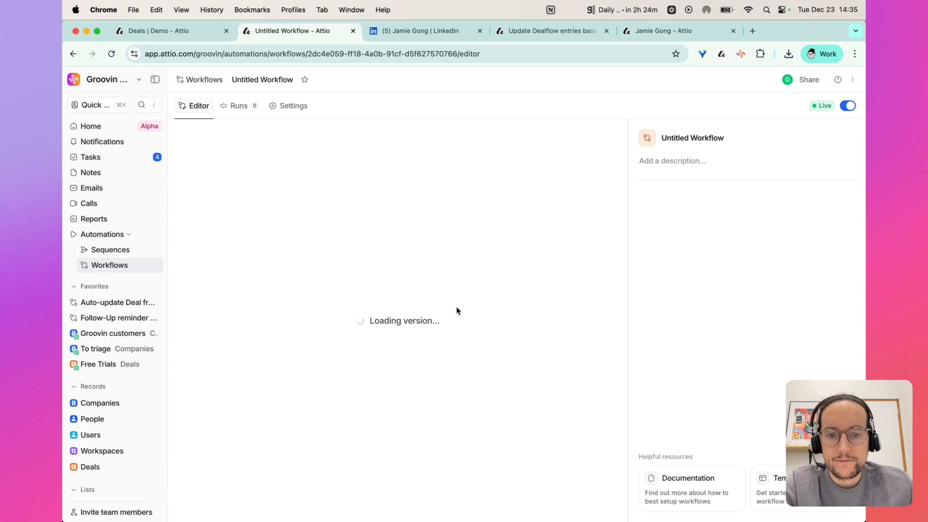
# Check the demo deal on the Deals board, then switch to LinkedIn and send its associated person a connection invite
pyautogui.click(164, 31)
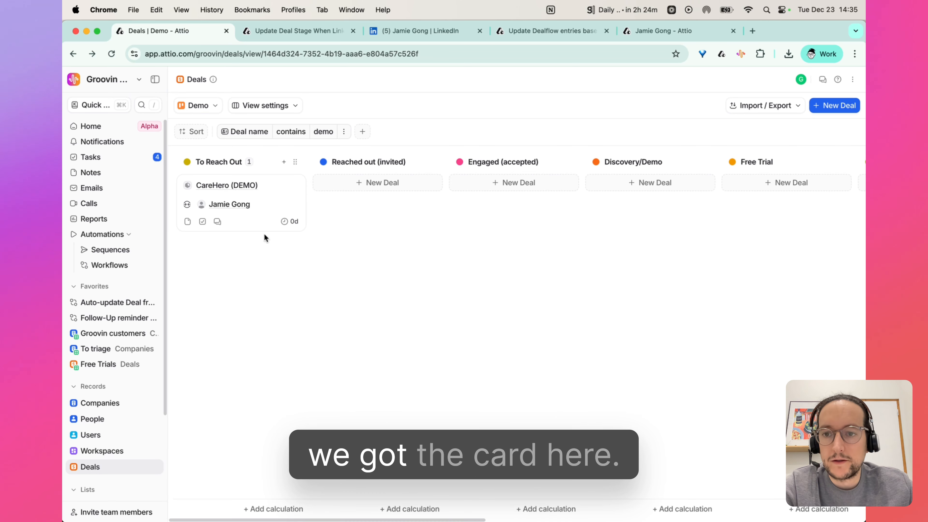
pyautogui.click(418, 31)
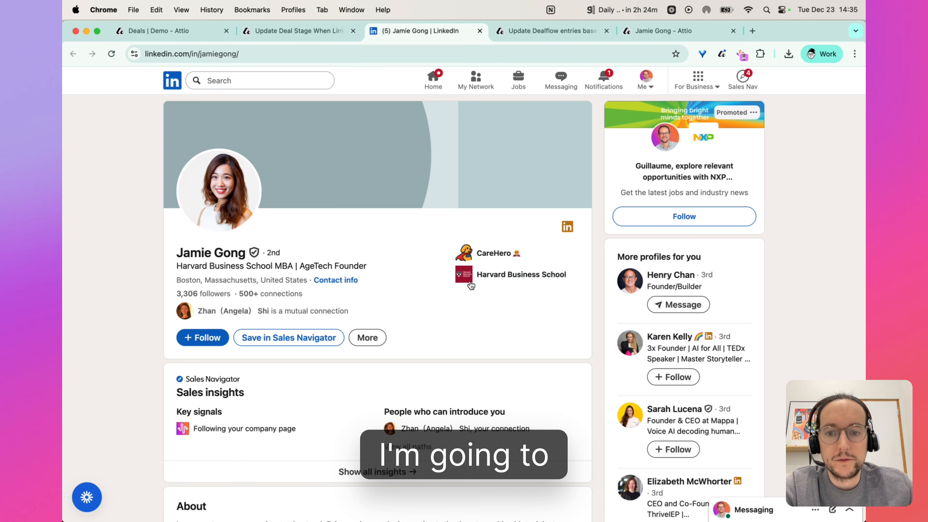
pyautogui.click(367, 338)
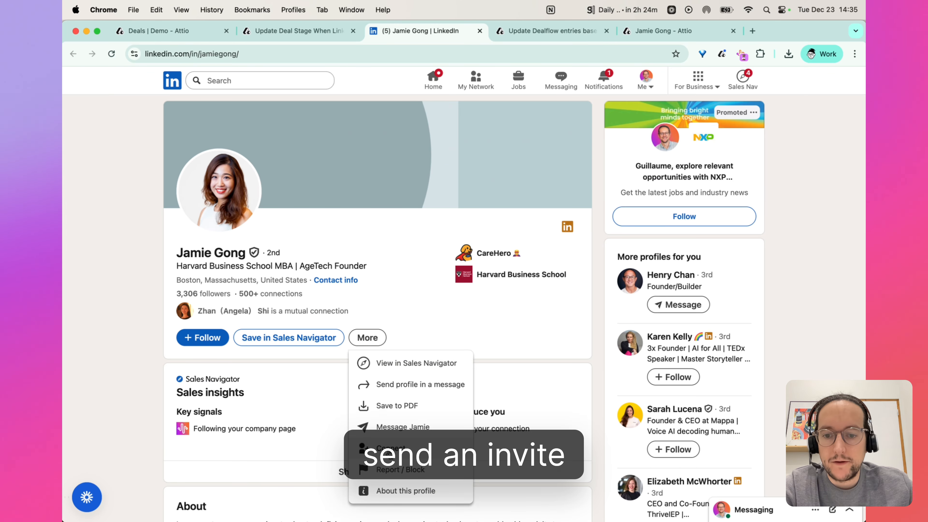
pyautogui.click(391, 451)
pyautogui.click(526, 175)
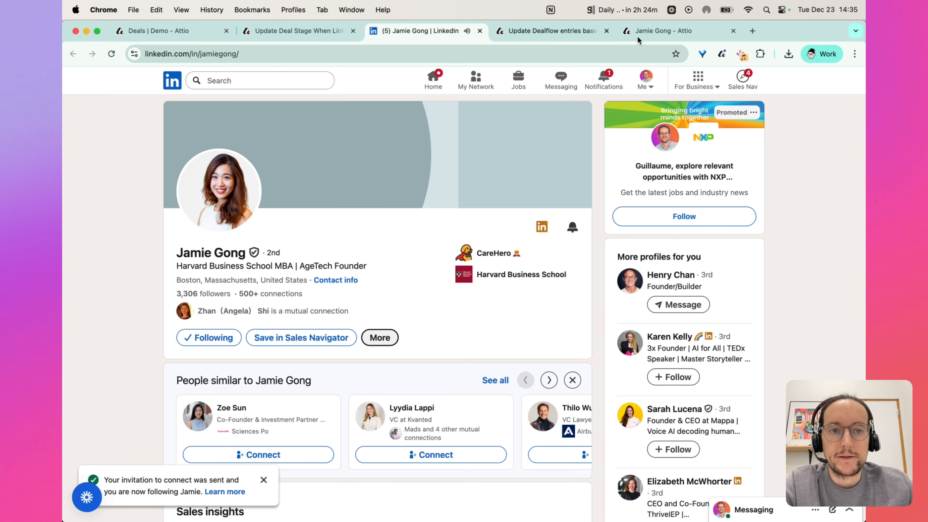
# Switch to Attio and check the person's LinkedIn invite attributes and the deal's stage on the Demo deals board
pyautogui.click(662, 35)
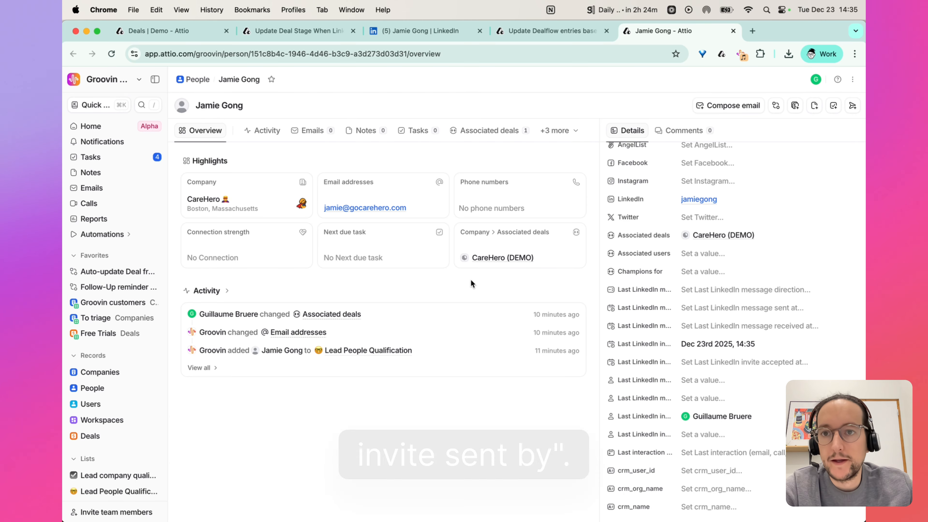
pyautogui.click(150, 35)
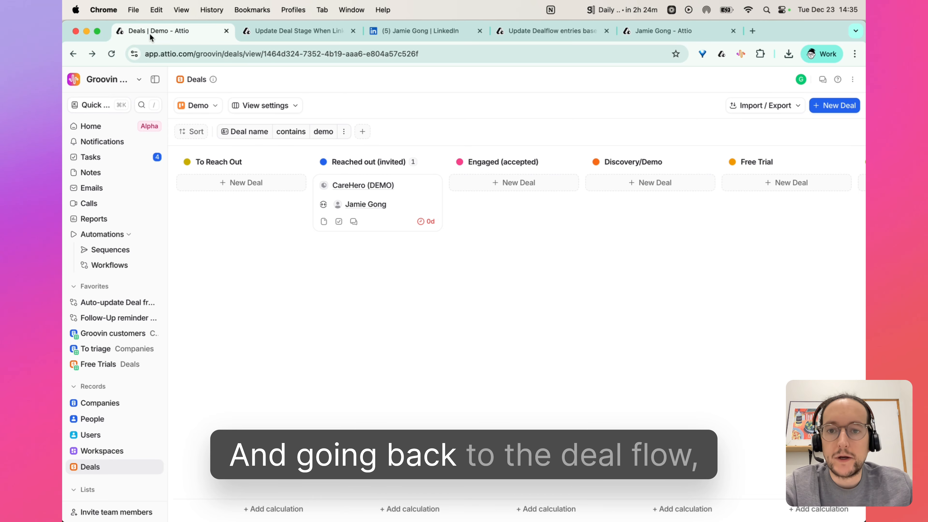